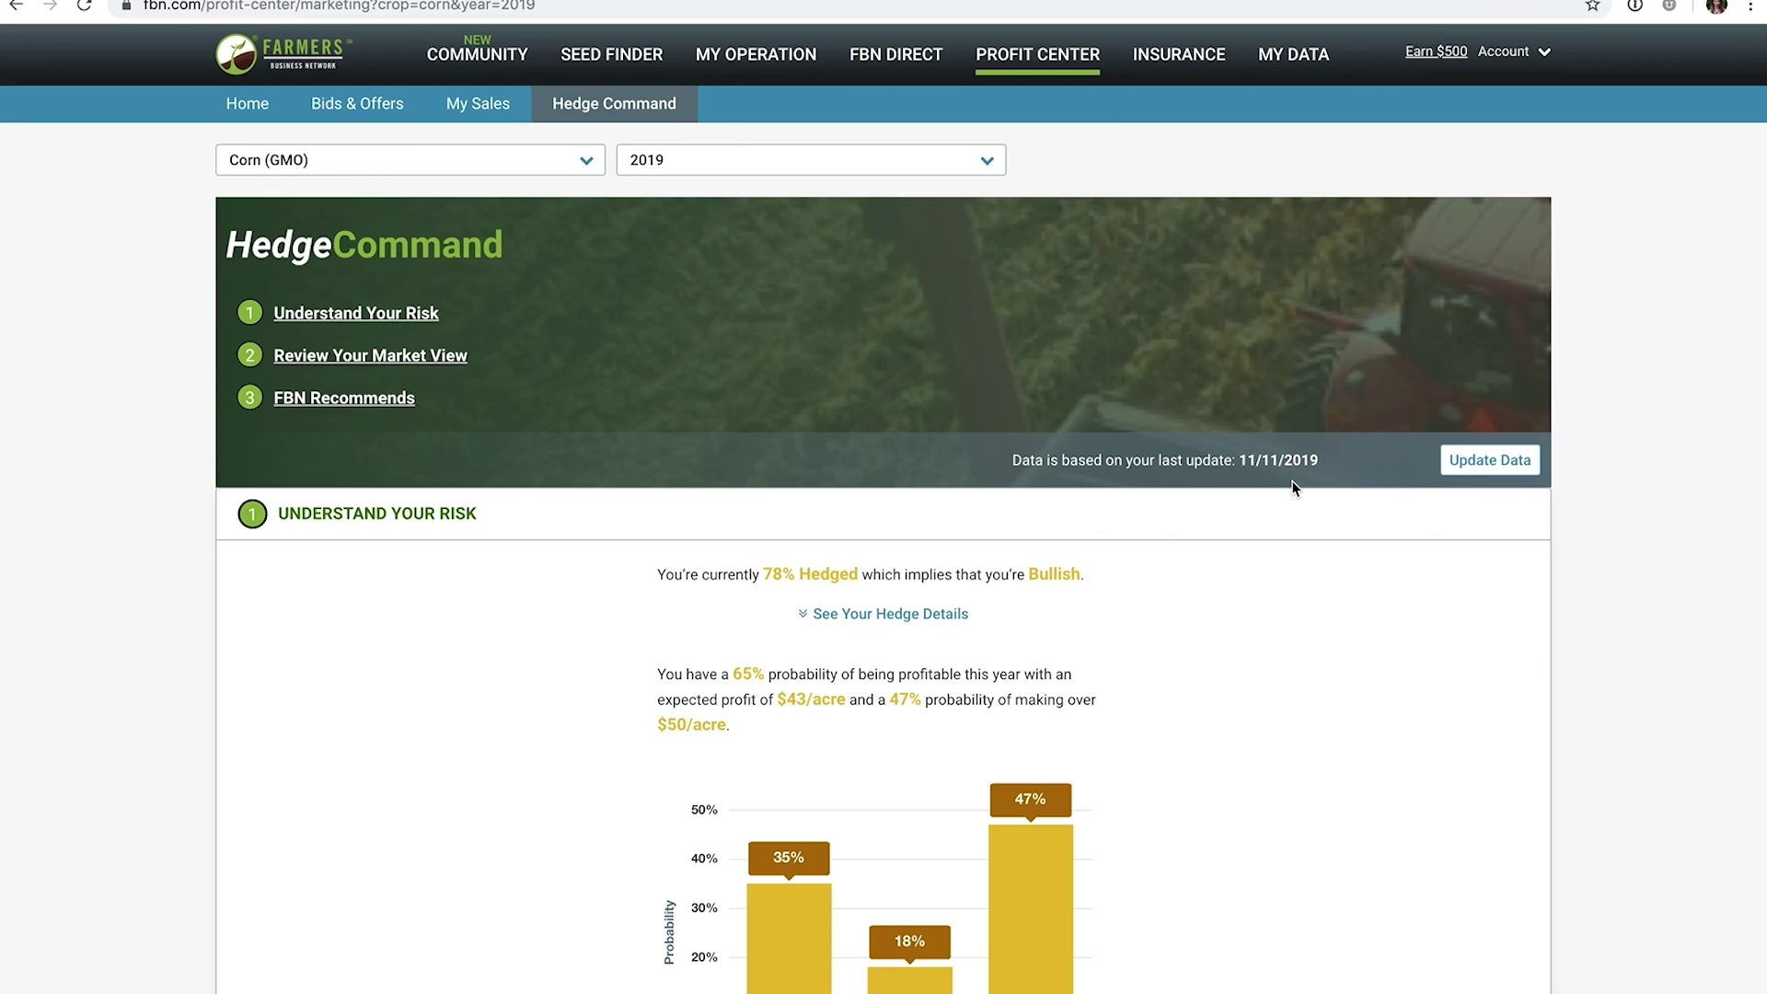
Open and discard a New Sale form, then open Edit Production Overview for 2019 corn.
click(1490, 465)
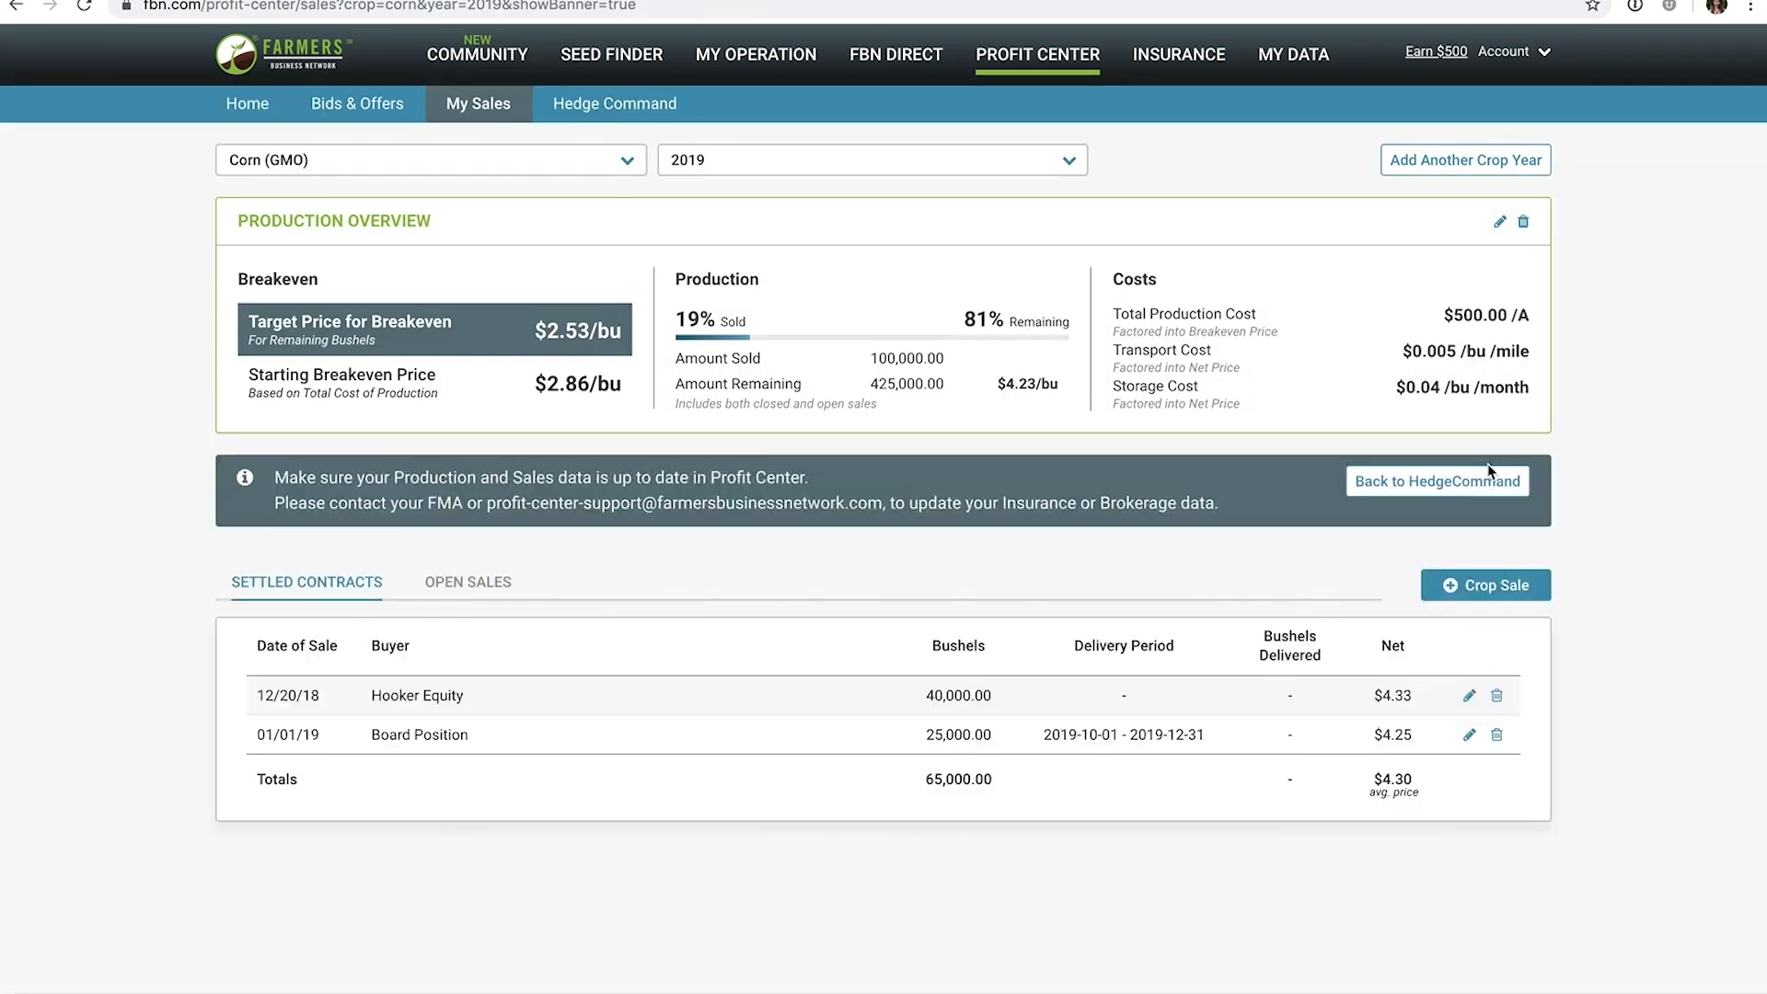
click(1492, 597)
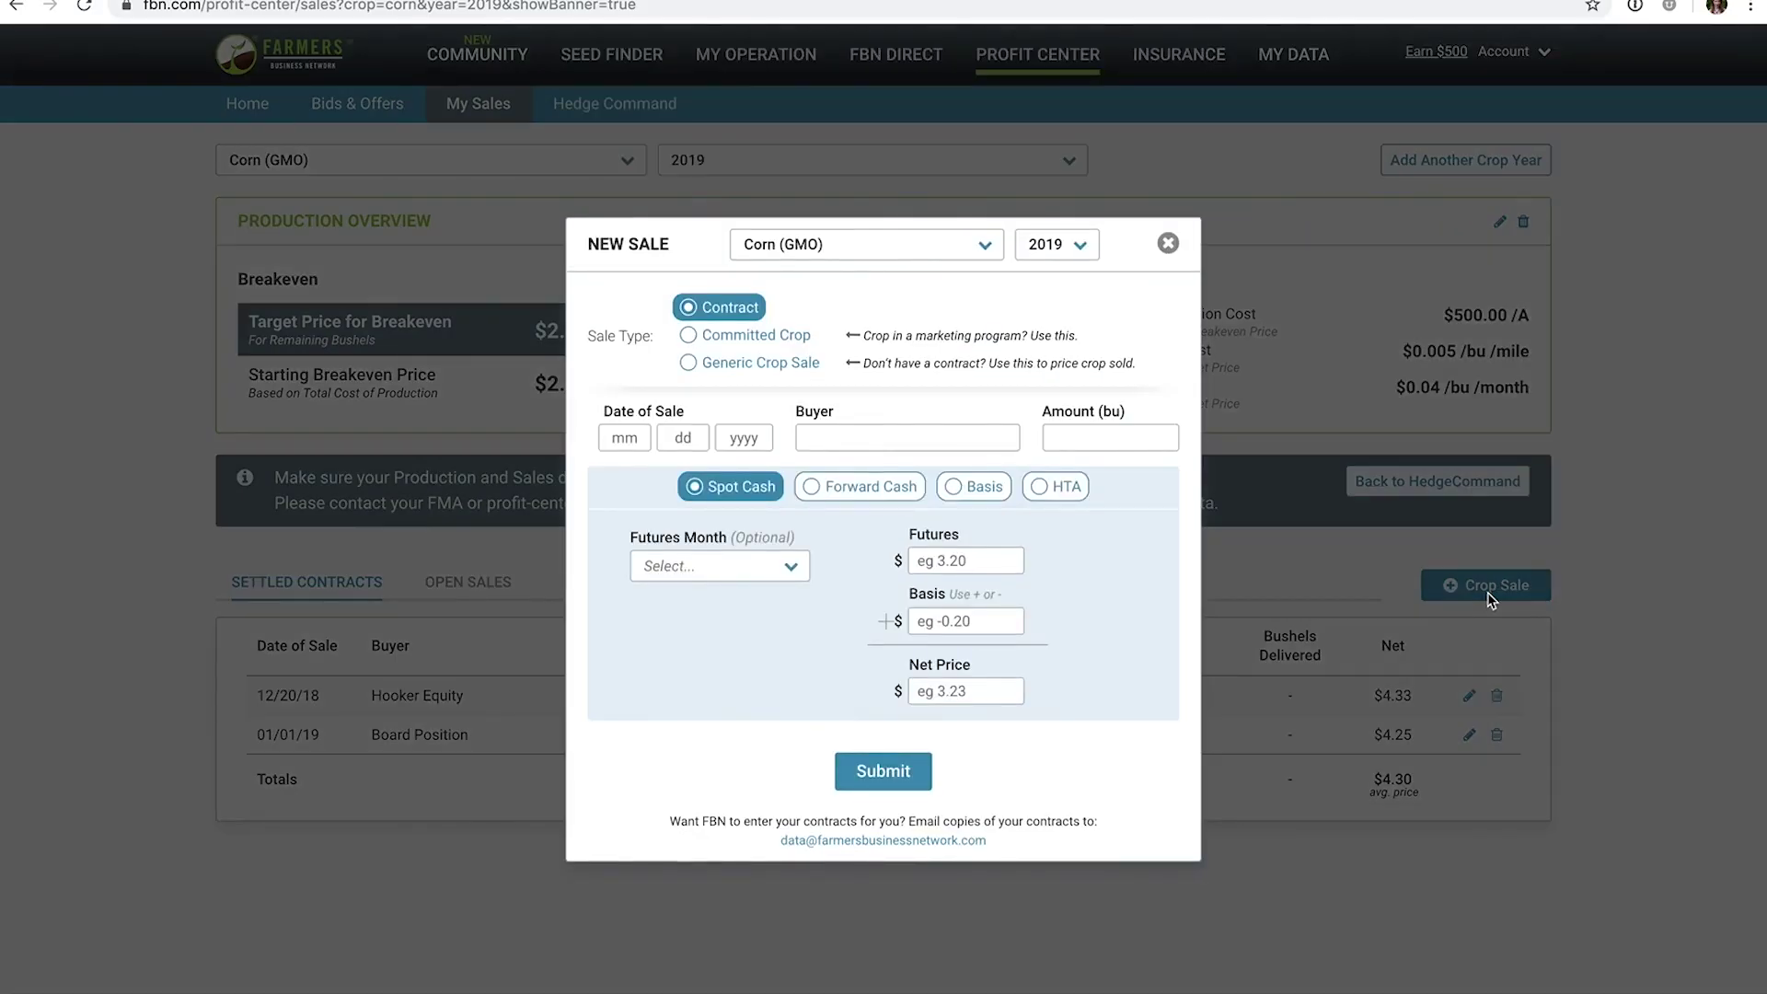
click(1169, 245)
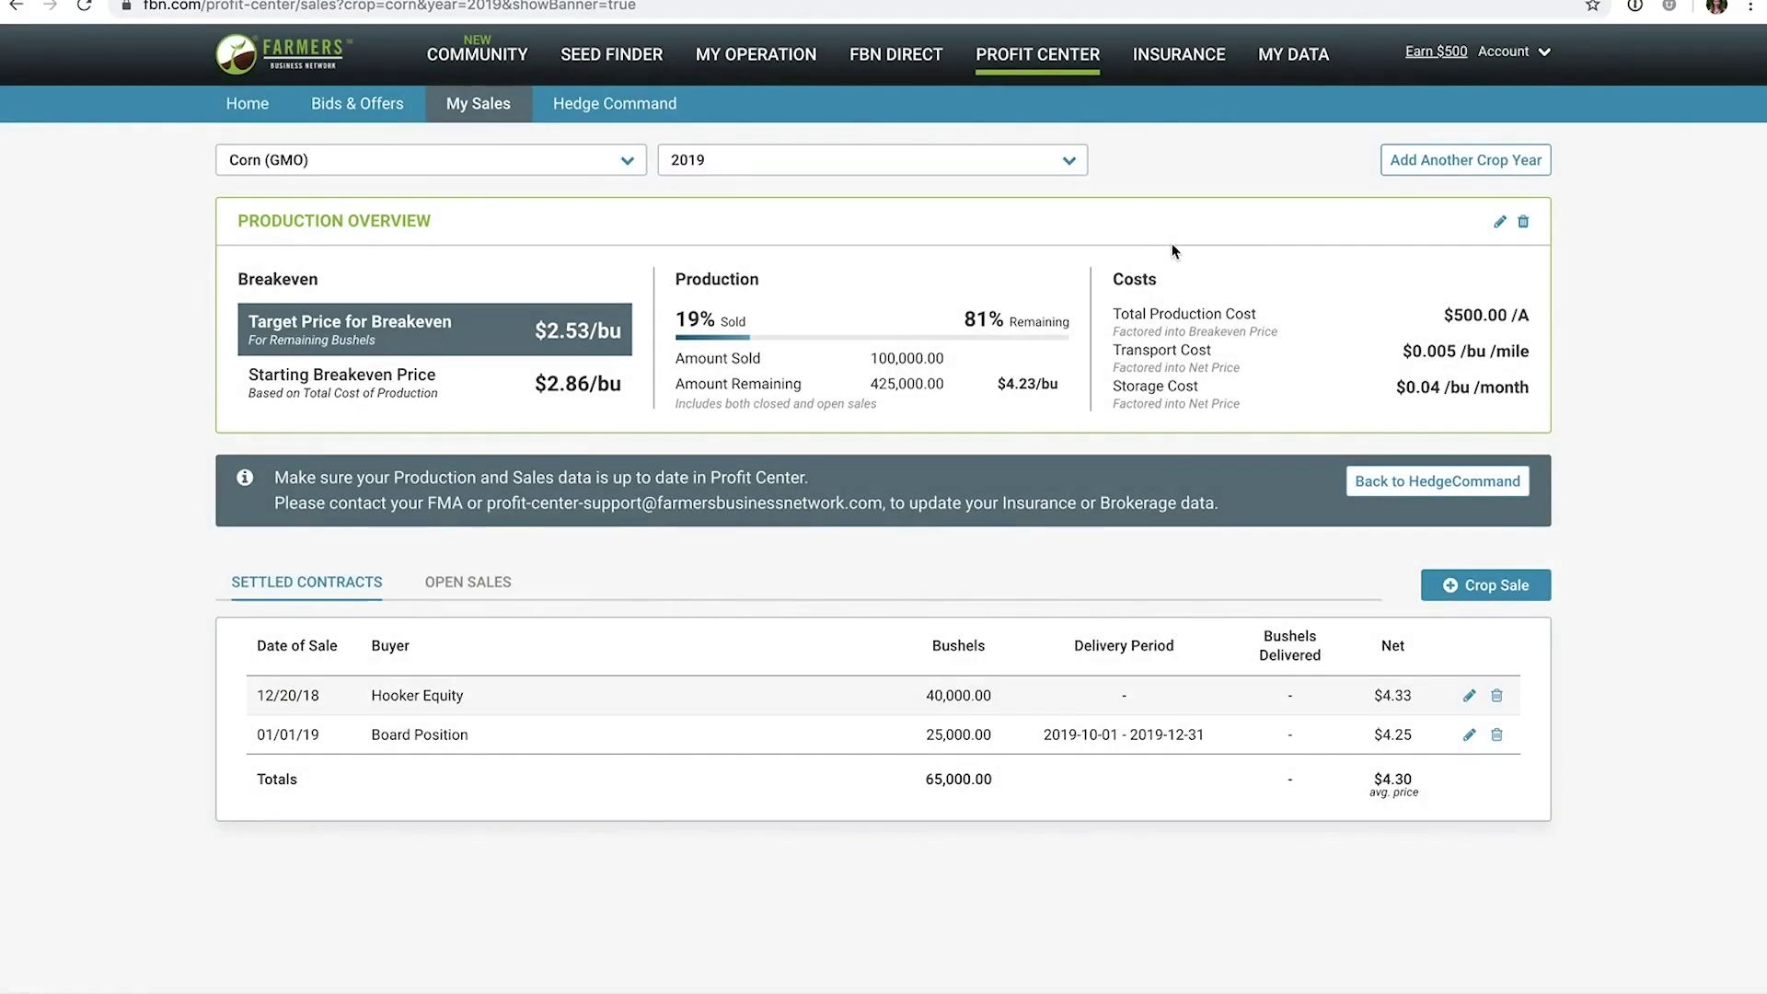
click(1499, 222)
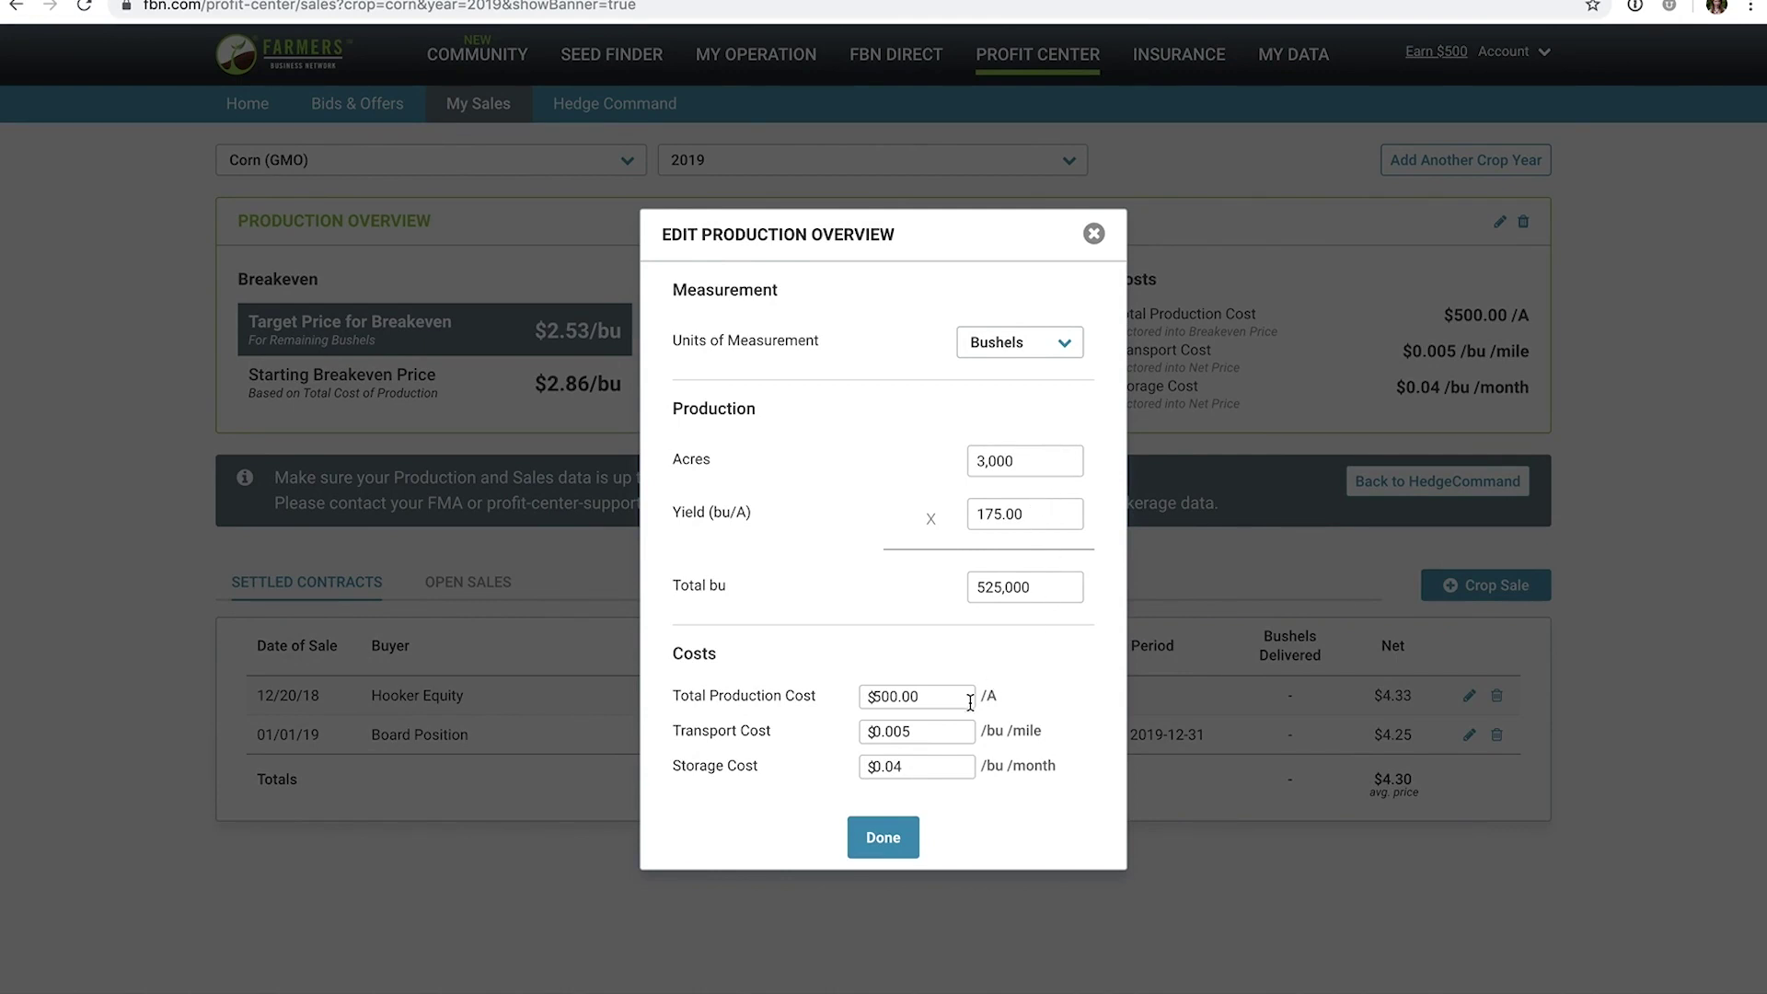
click(1093, 232)
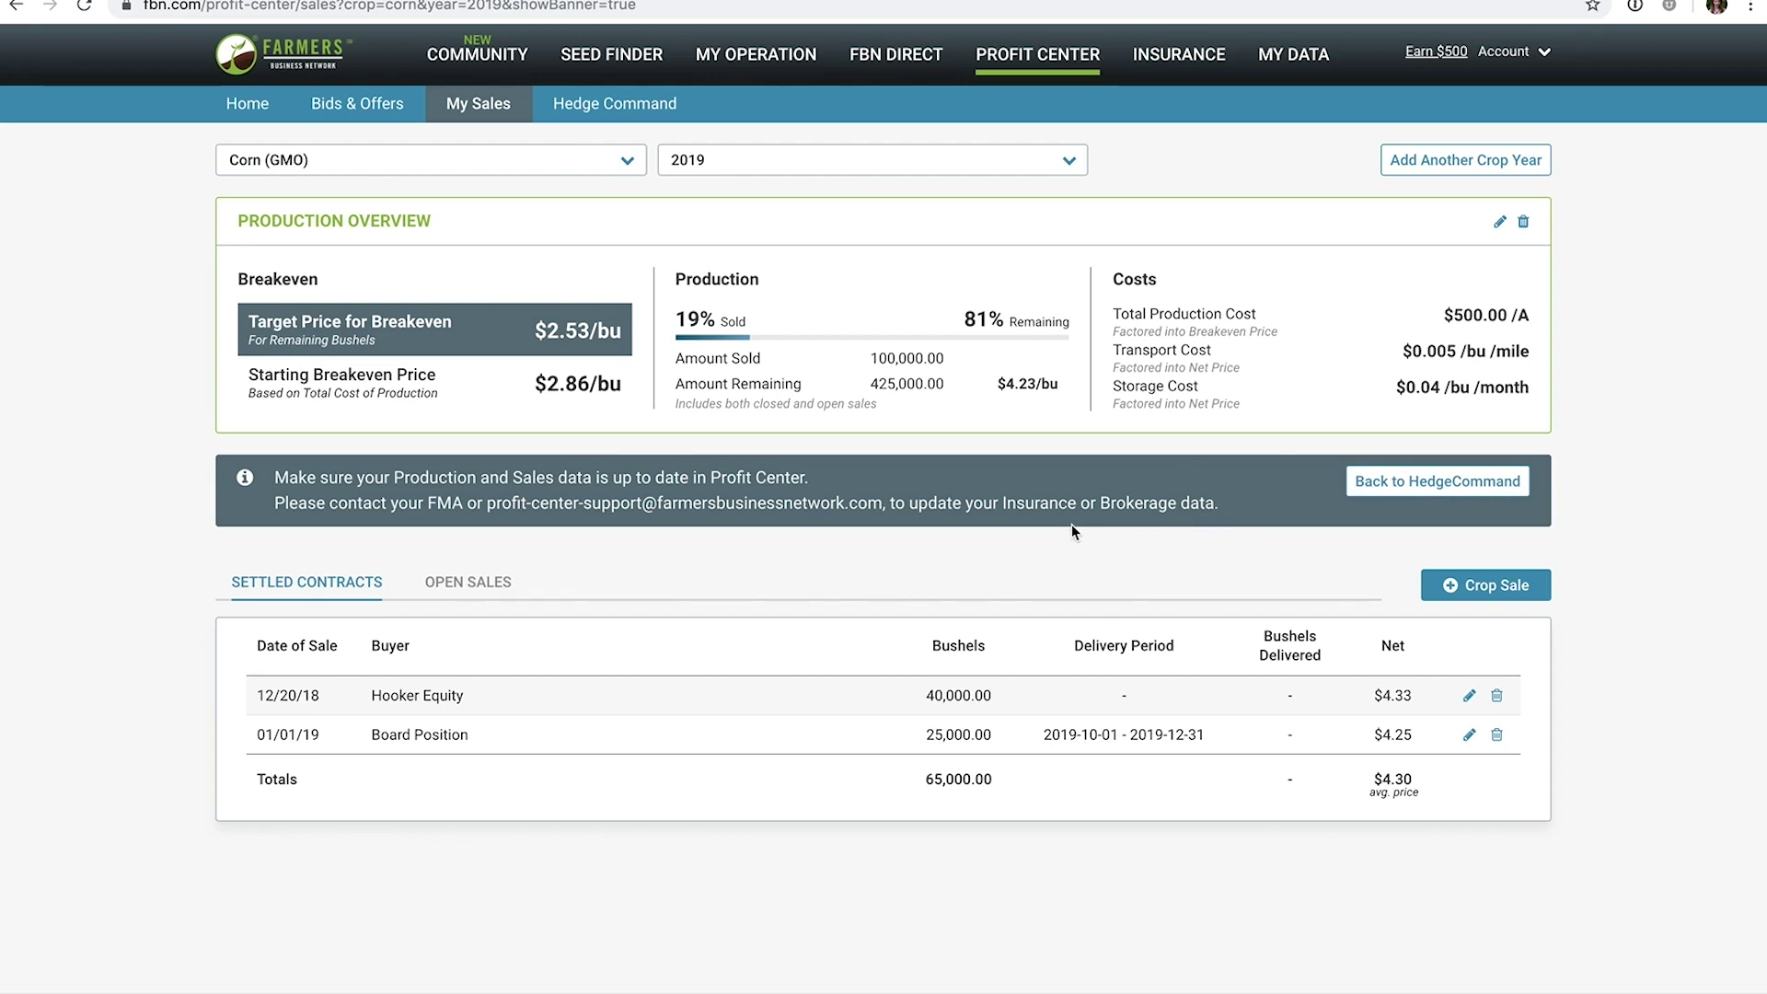
click(1379, 492)
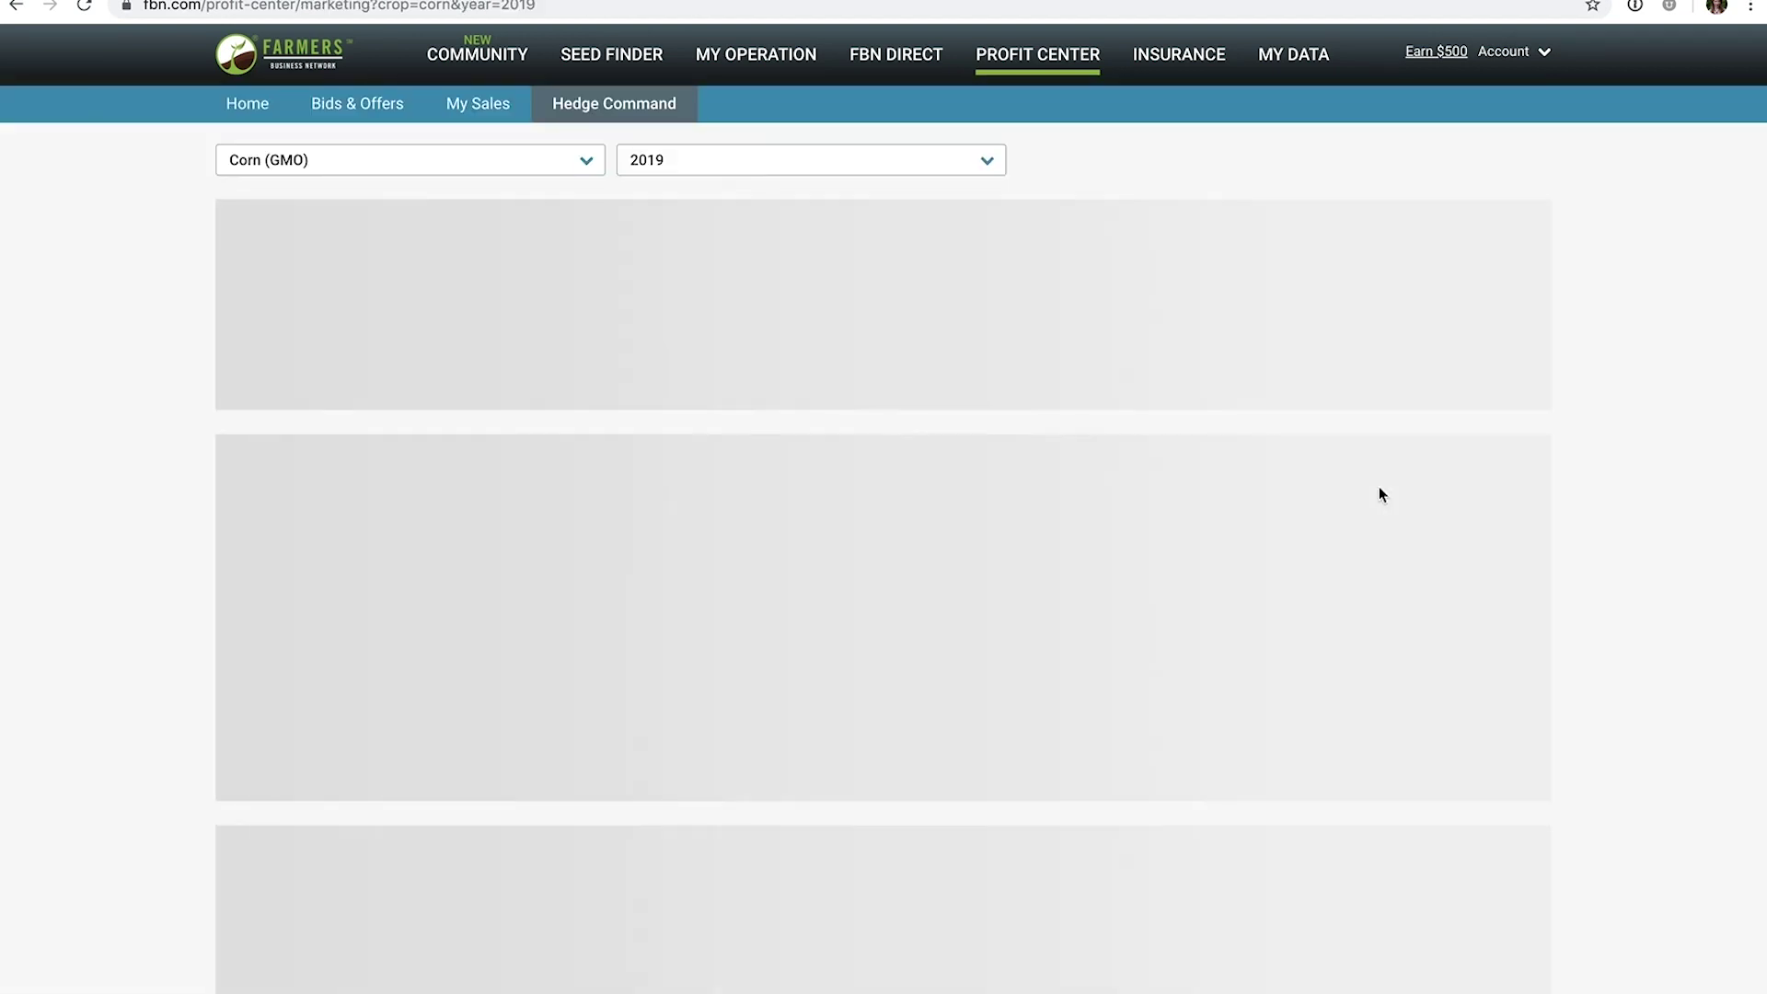